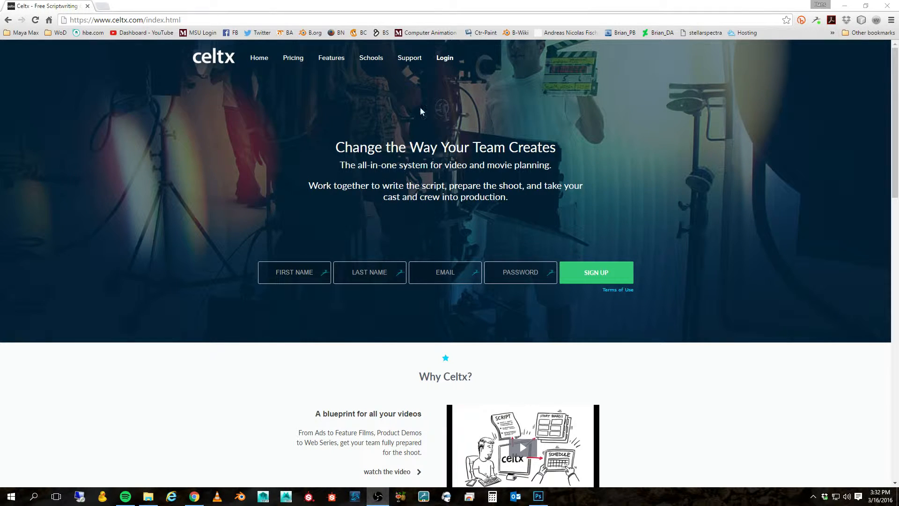
Log in with the saved account credentials and open the Battle of the Nutcrackers project.
left_click(450, 59)
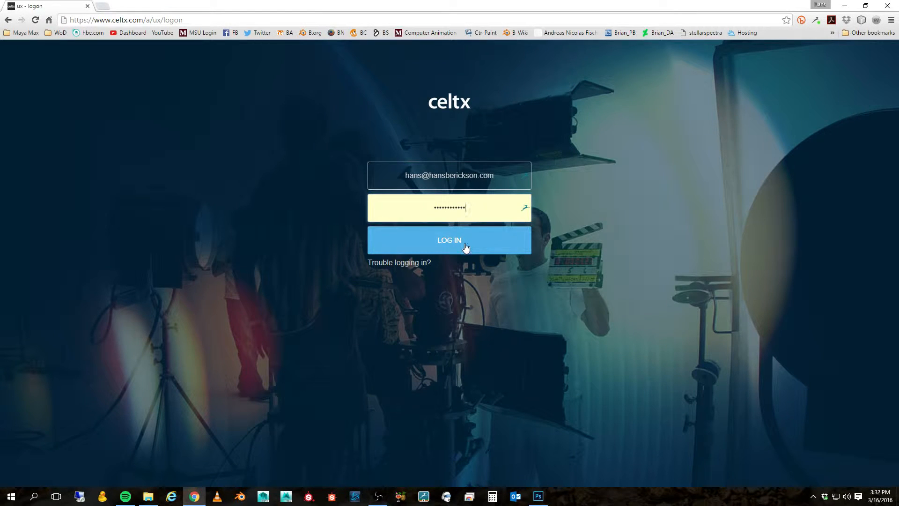
left_click(465, 244)
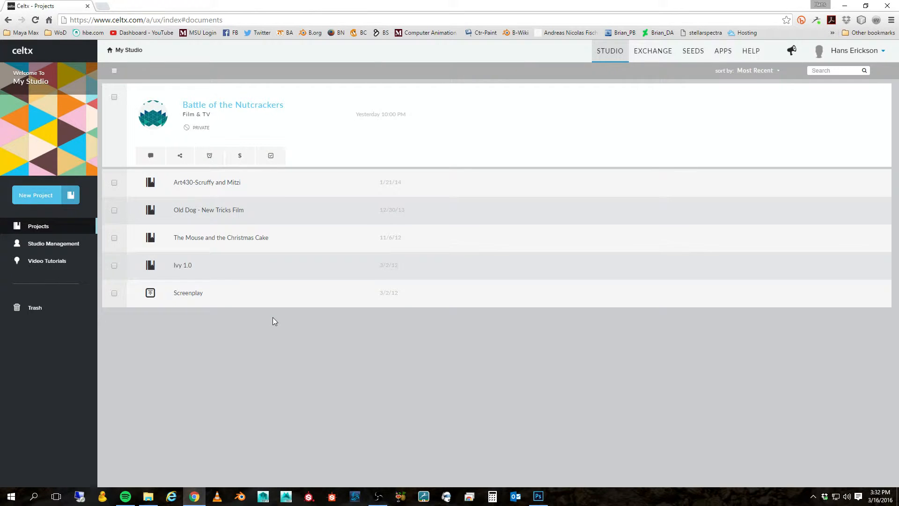
left_click(236, 106)
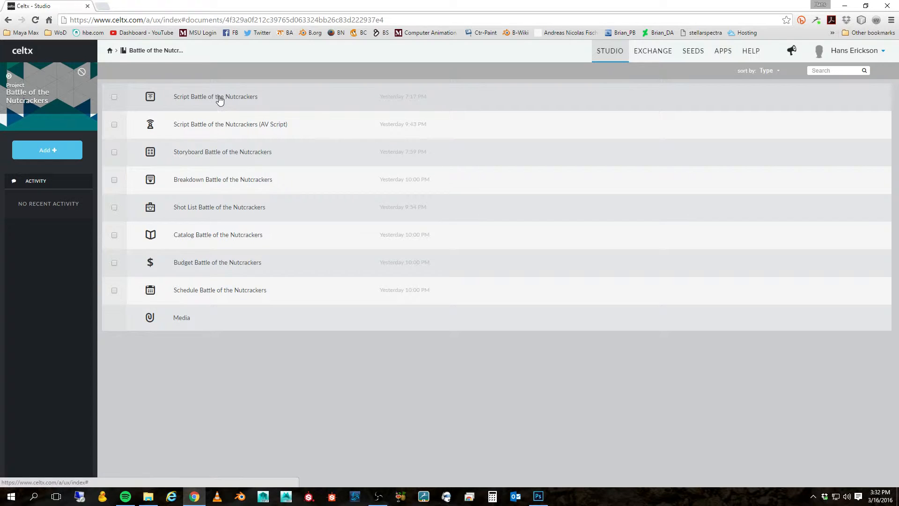
Open the Script Battle of the Nutcrackers document and read through the screenplay to its FADE OUT scene.
left_click(219, 97)
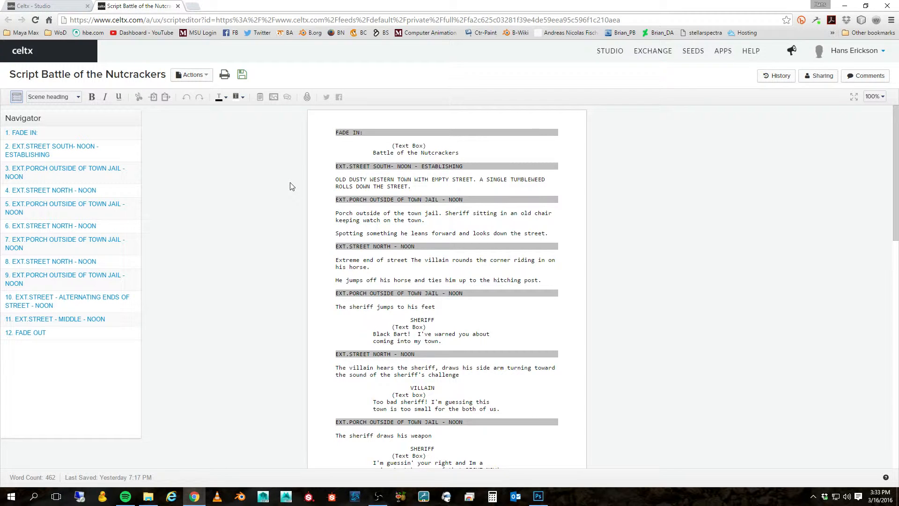
scroll(289, 186, "down", 6)
scroll(290, 185, "up", 6)
scroll(407, 291, "down", 3)
scroll(408, 290, "down", 13)
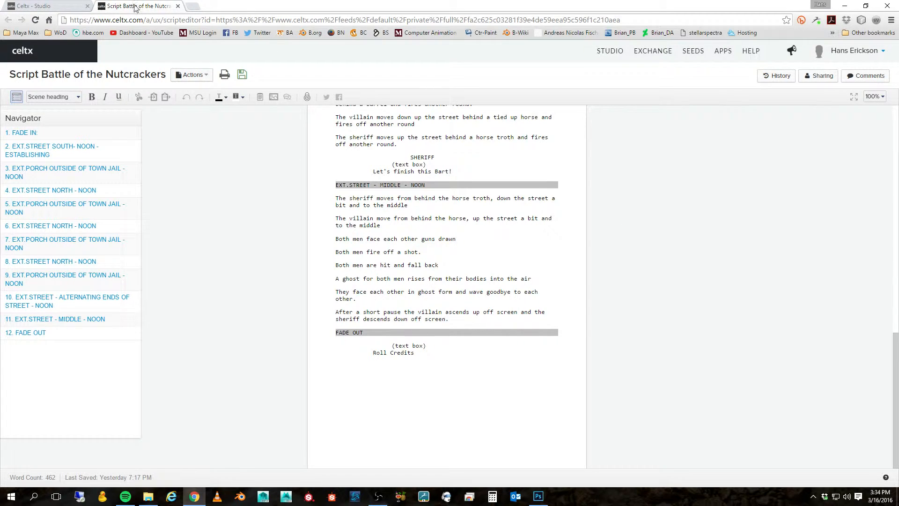
Open the project's shot list and review the tagged shots of scenes 2 and 3 in their breakdown details.
left_click(50, 7)
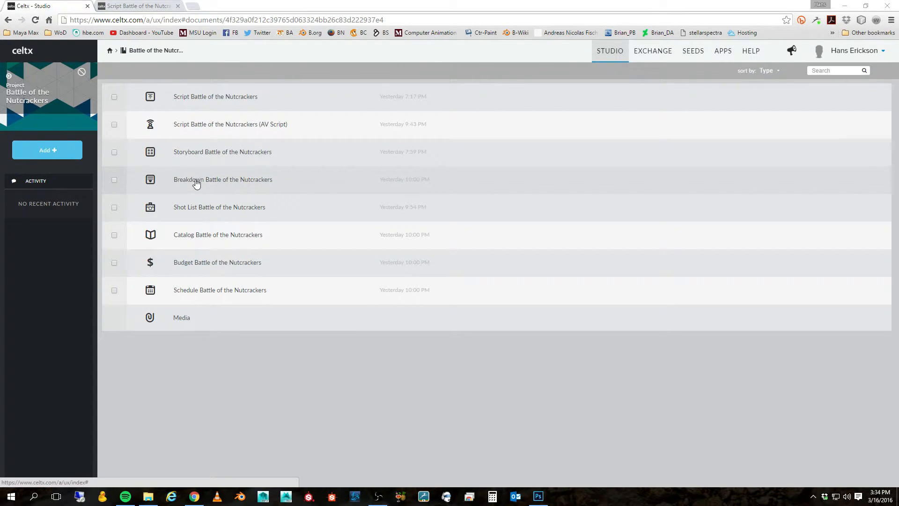
left_click(192, 207)
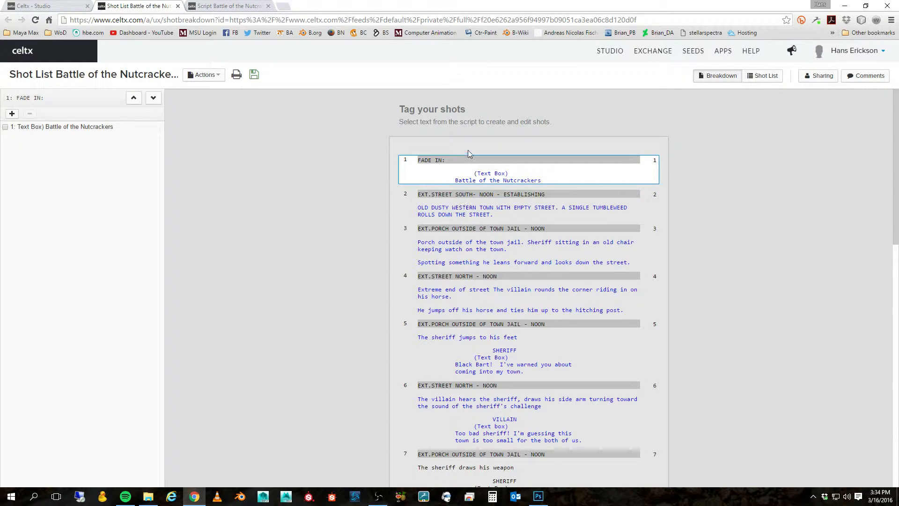
left_click(456, 215)
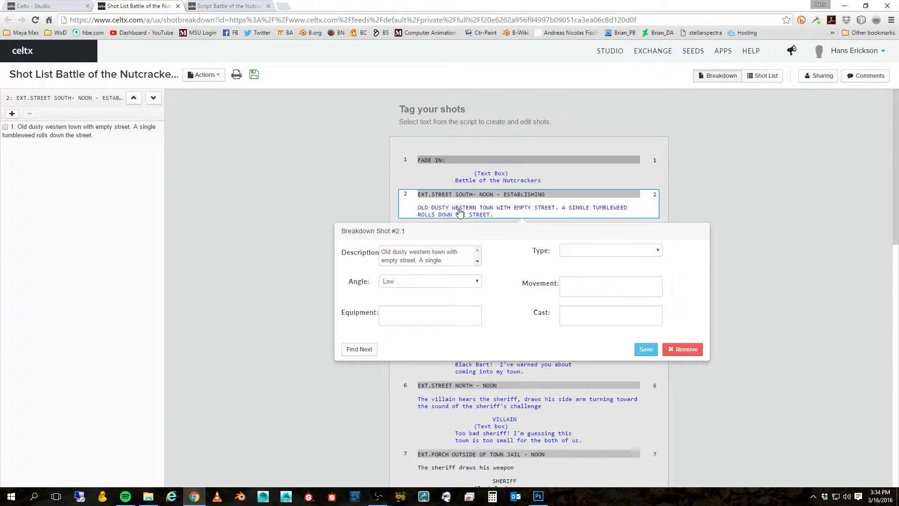
left_click(644, 350)
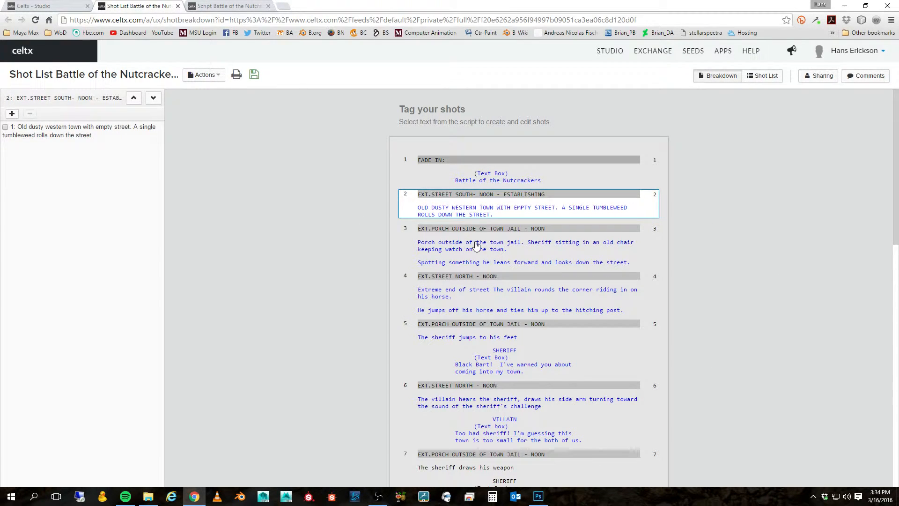
left_click_drag(475, 246, 630, 263)
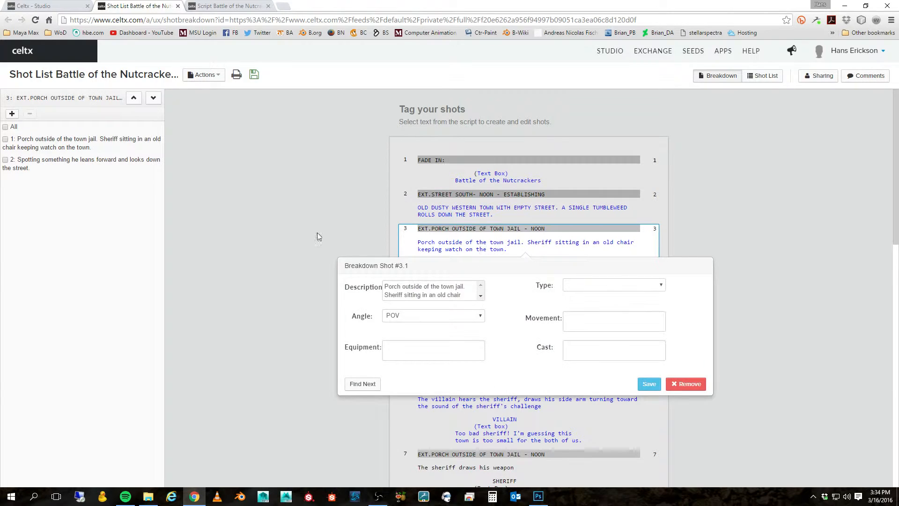
left_click(287, 233)
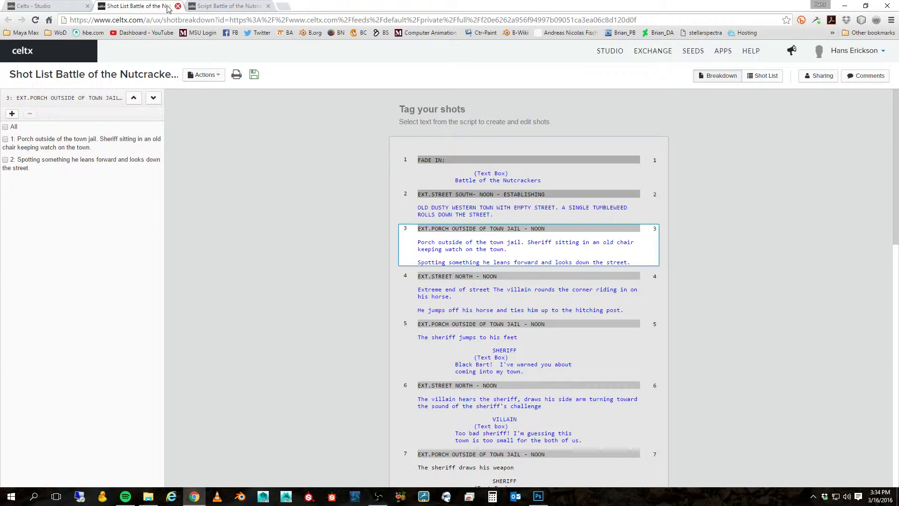
Open the project's Breakdown document and examine all the items tagged in scene 2, the establishing shot of the south street.
left_click(40, 8)
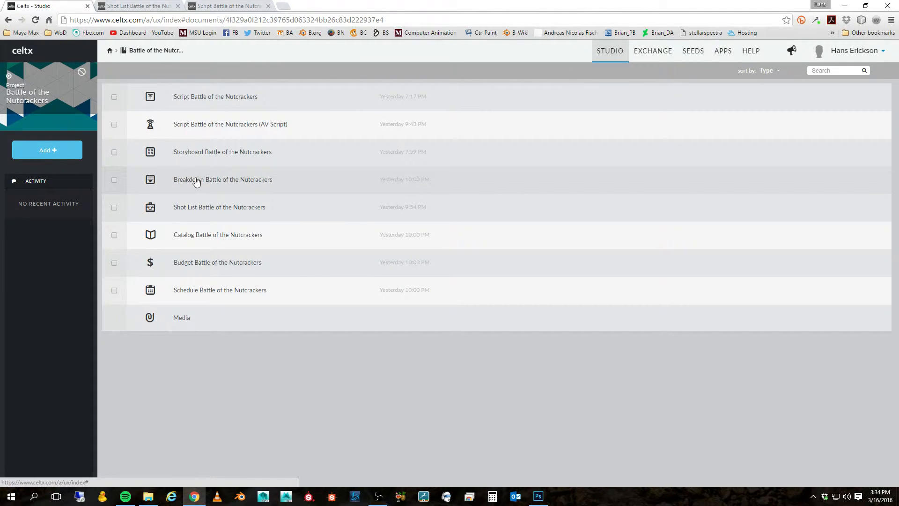
left_click(193, 180)
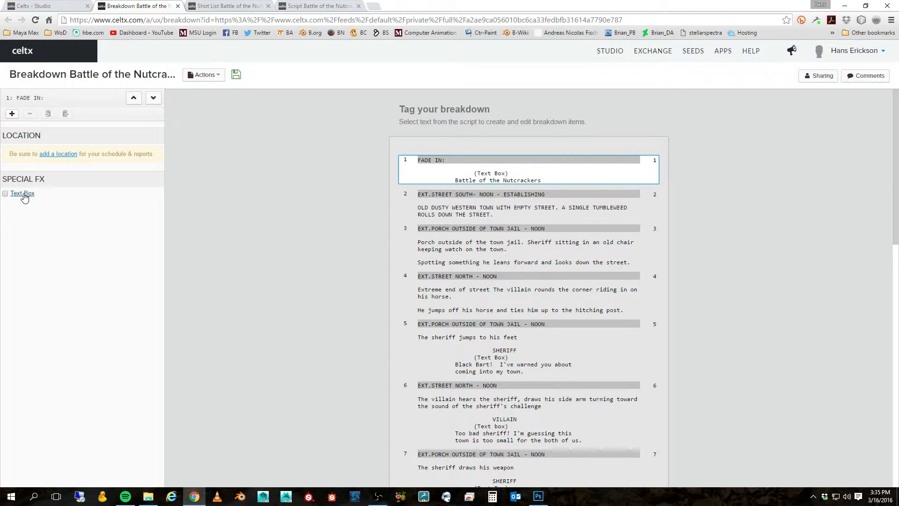
left_click(453, 212)
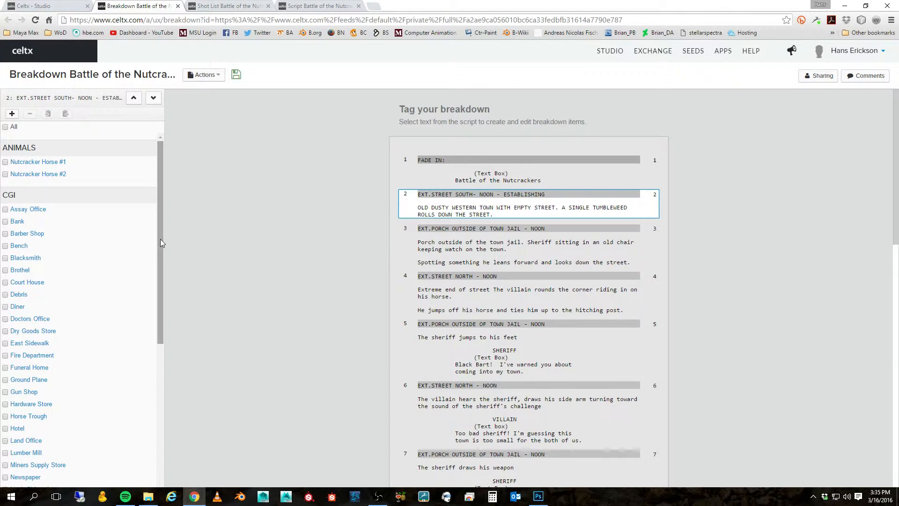
left_click_drag(160, 241, 155, 270)
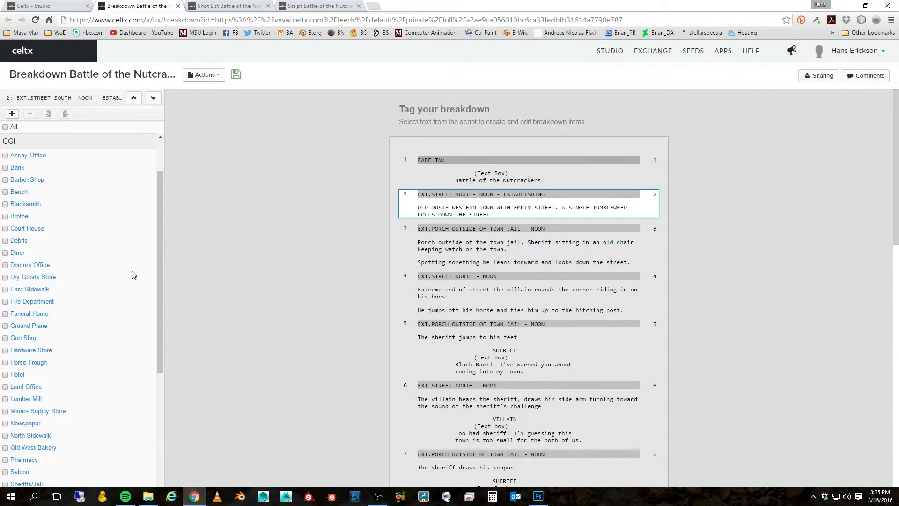
left_click_drag(160, 288, 159, 402)
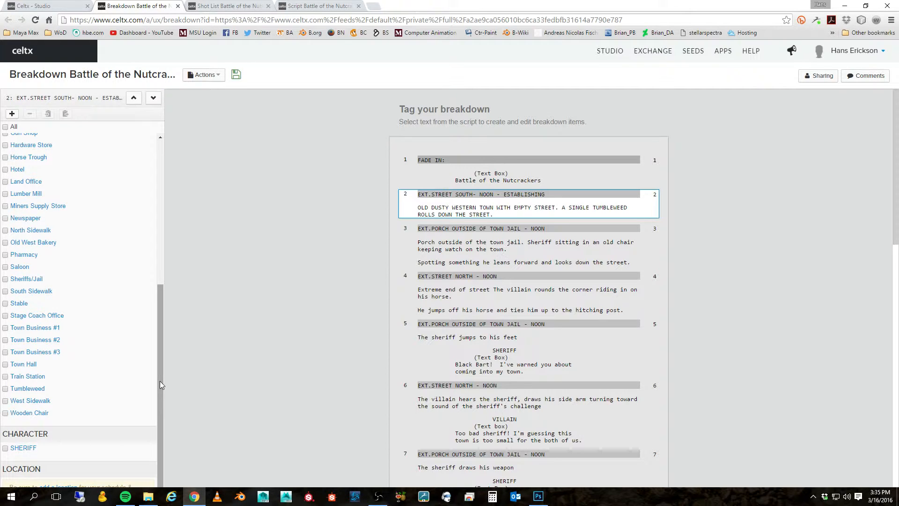
scroll(158, 382, "down", 1)
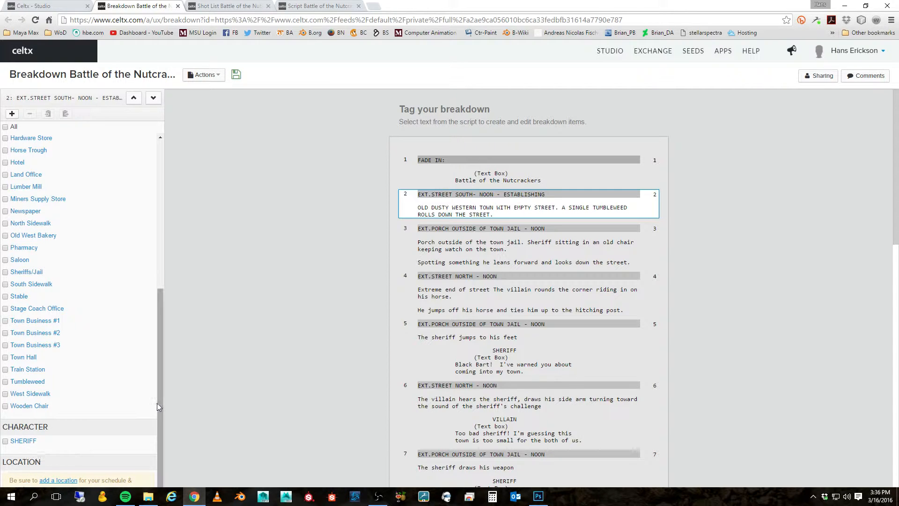
left_click_drag(159, 414, 168, 231)
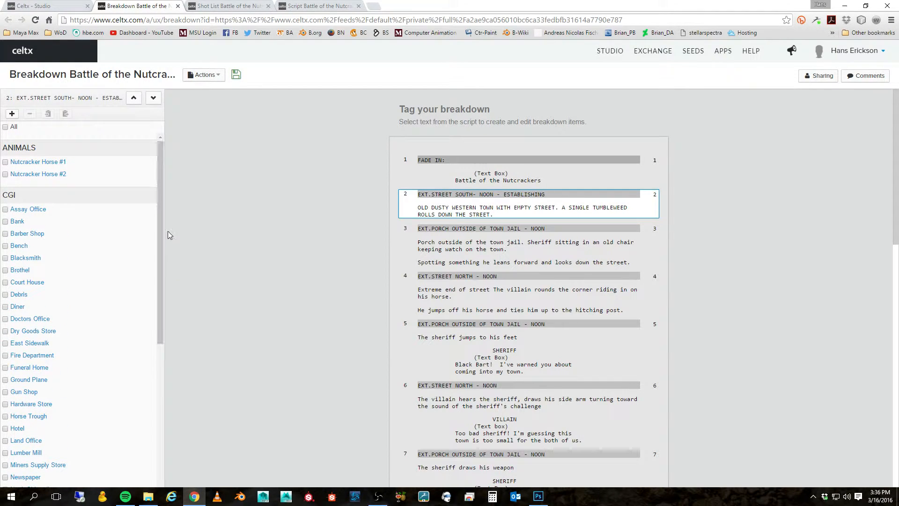
Open the catalog entry of the Blacksmith CGI item and rename it Old Western Blacksmith Shop.
left_click(26, 258)
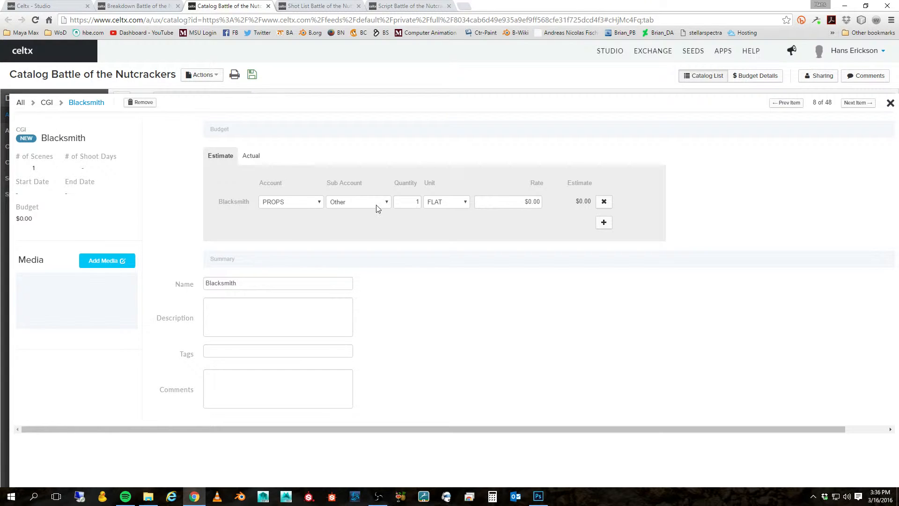
left_click(205, 285)
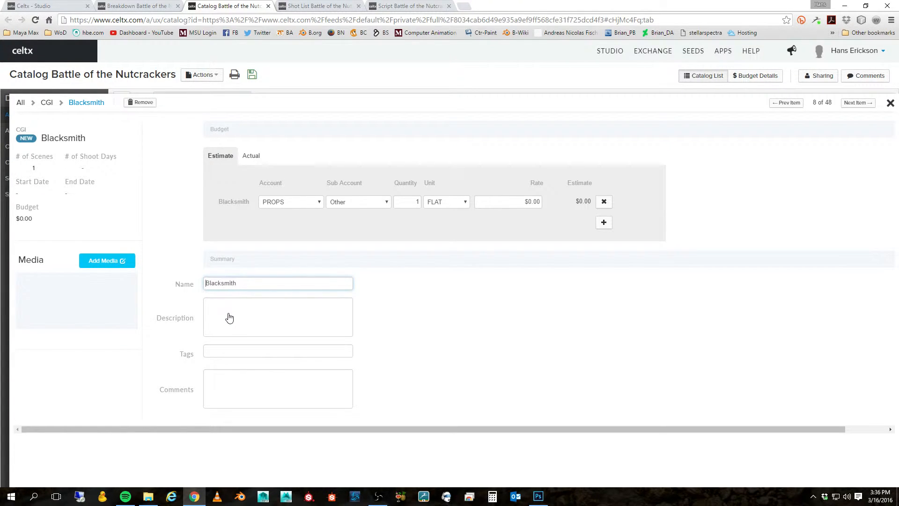
type("0ld Western")
key("Return")
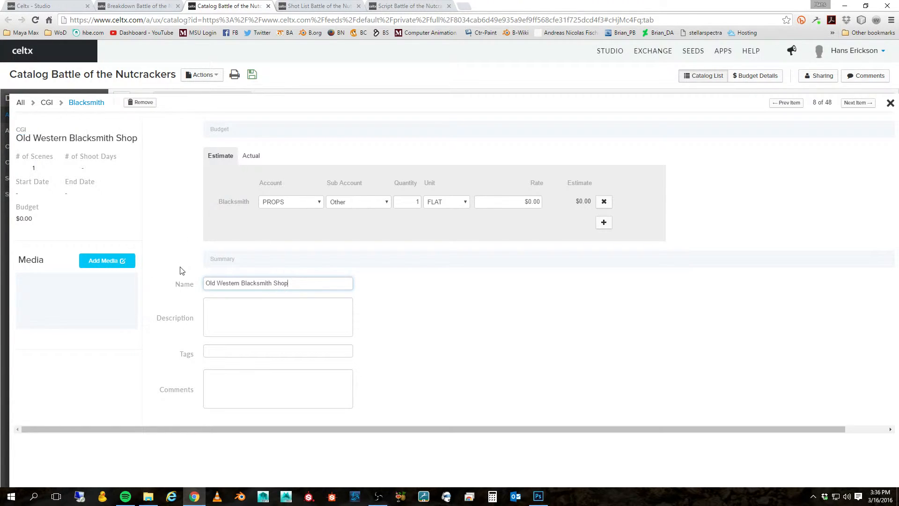
Attach four blacksmith shop exterior images from a web search for Old Western Blacksmith Shop to the item's media.
left_click(103, 261)
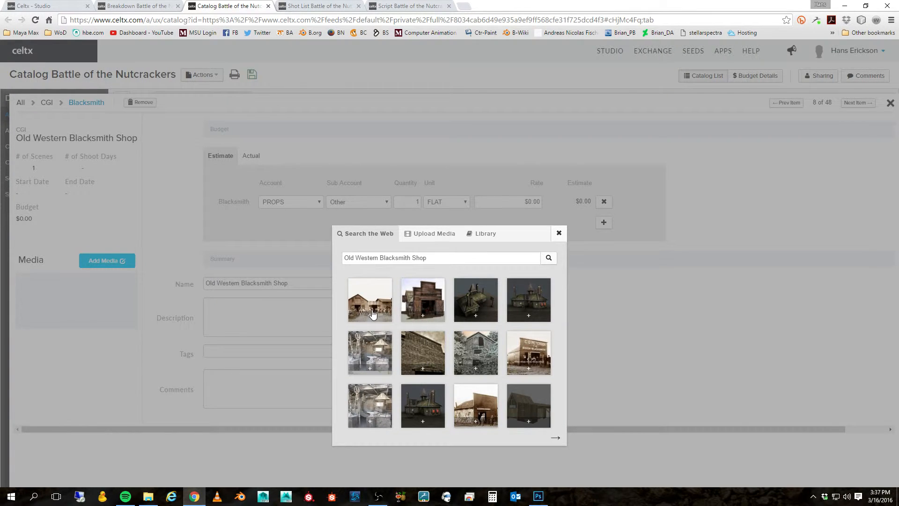
left_click(428, 303)
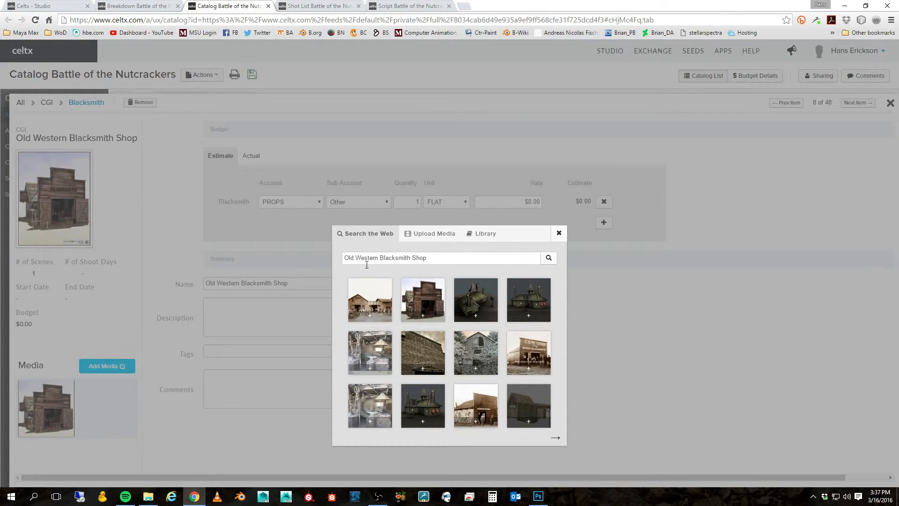
left_click(528, 359)
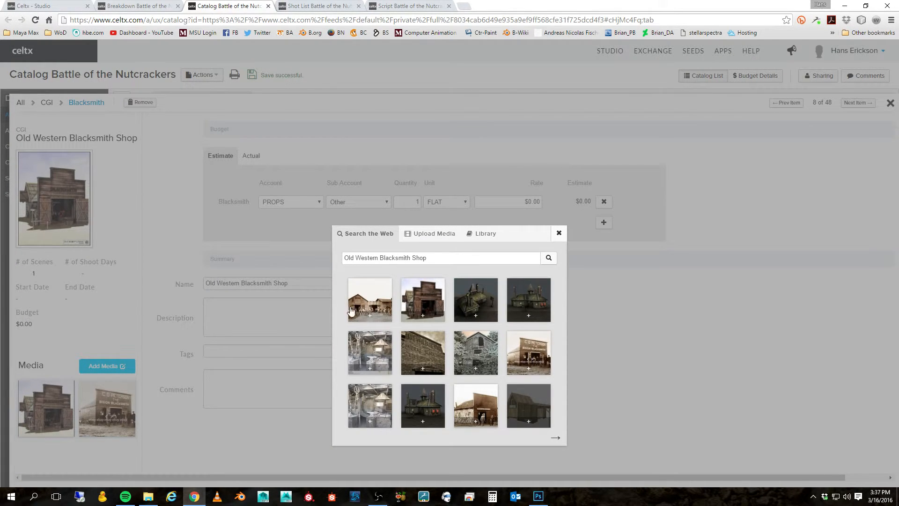
left_click(374, 311)
left_click(558, 438)
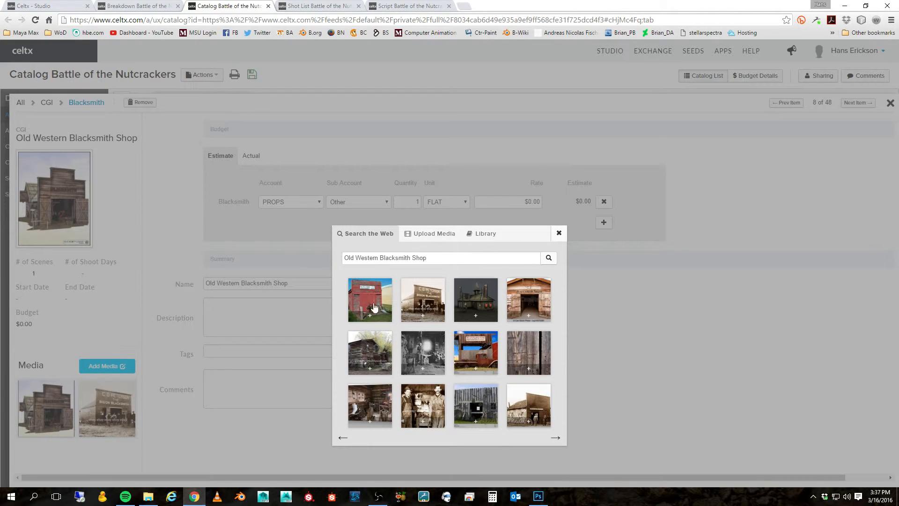
left_click(531, 307)
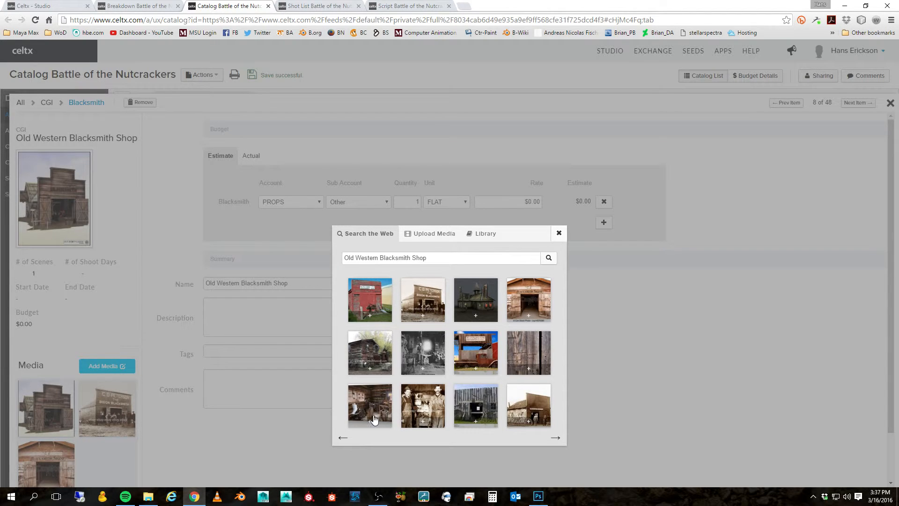
left_click(555, 439)
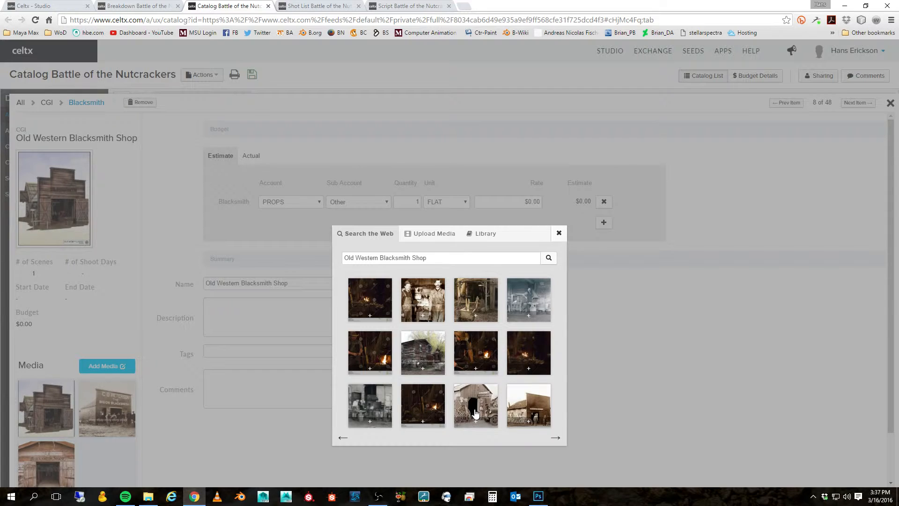
left_click(476, 412)
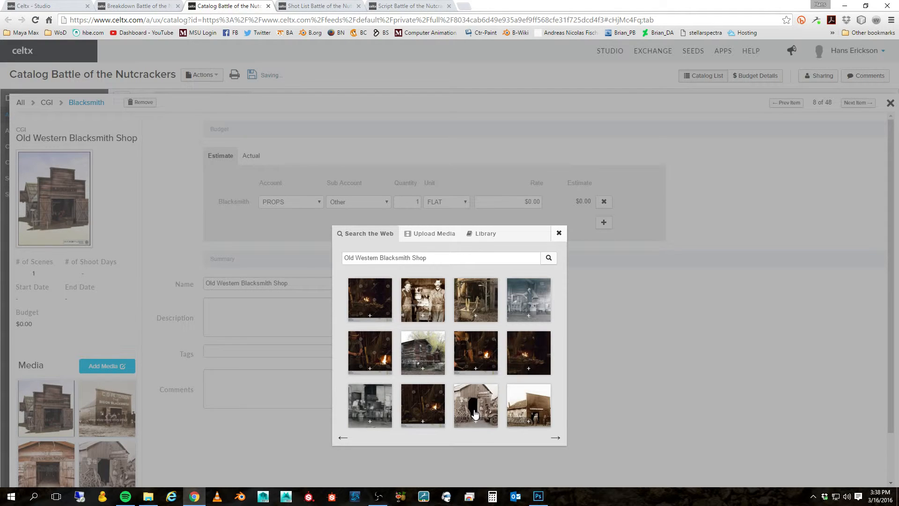
left_click(559, 233)
View the first attached blacksmith shop image enlarged and return to the catalog list.
scroll(84, 402, "down", 2)
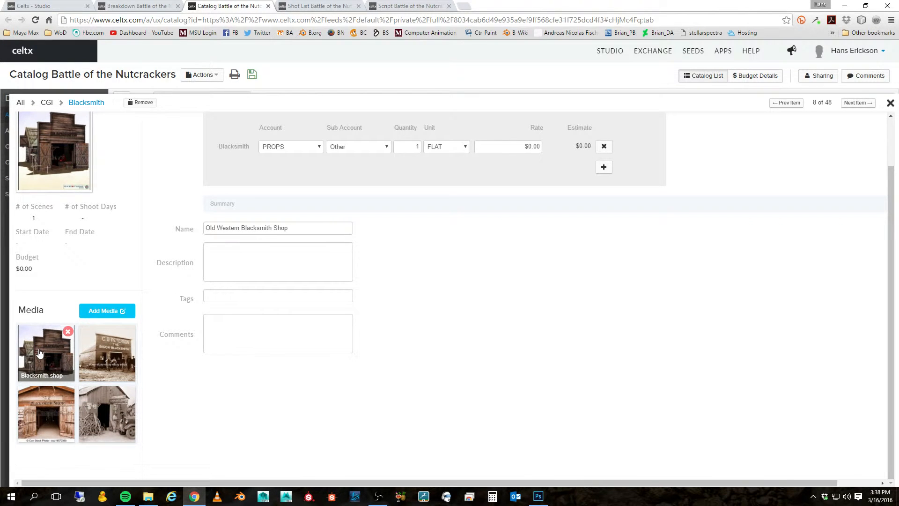
left_click(40, 352)
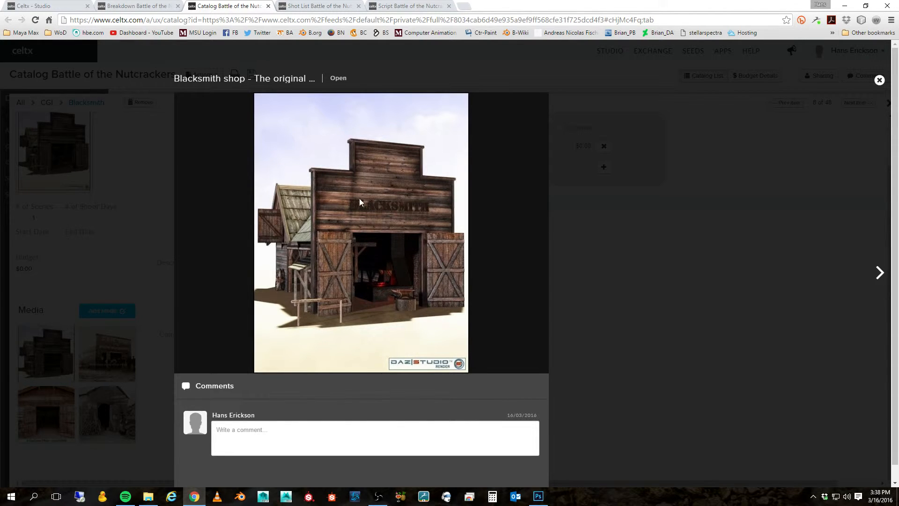
left_click(383, 266)
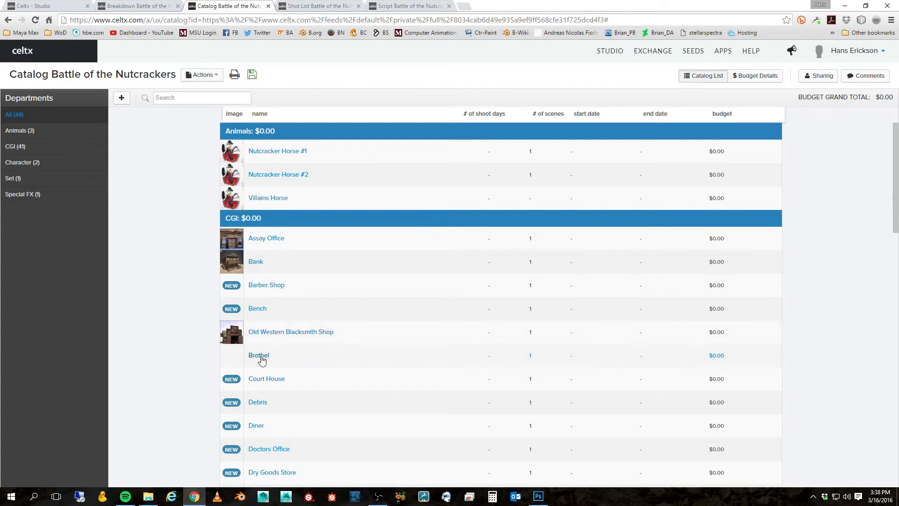
Open the Court House catalog item and rename it Old Western Court House.
left_click(267, 380)
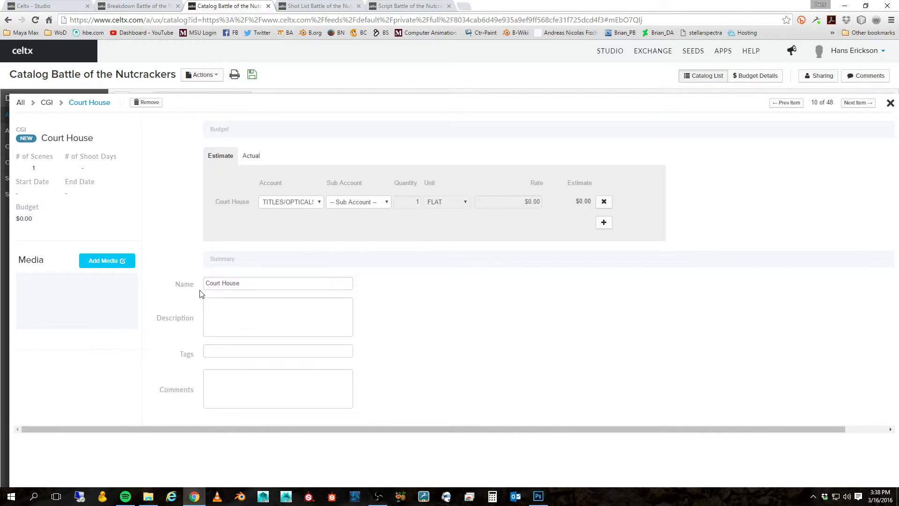
left_click(207, 283)
type("o")
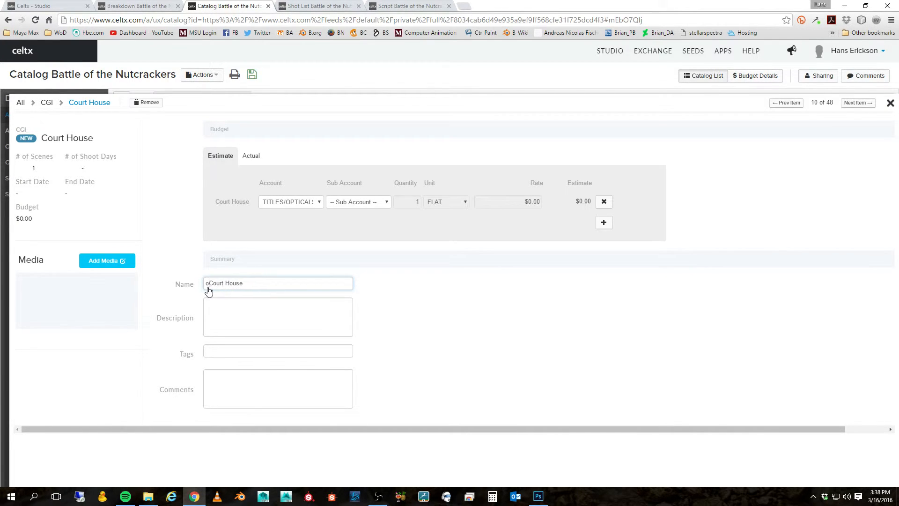
key("BackSpace")
type("Old Western")
Attach the sepia timber-framed Old Court House photo from a web search for Old Western Court House to the item's media.
left_click(95, 260)
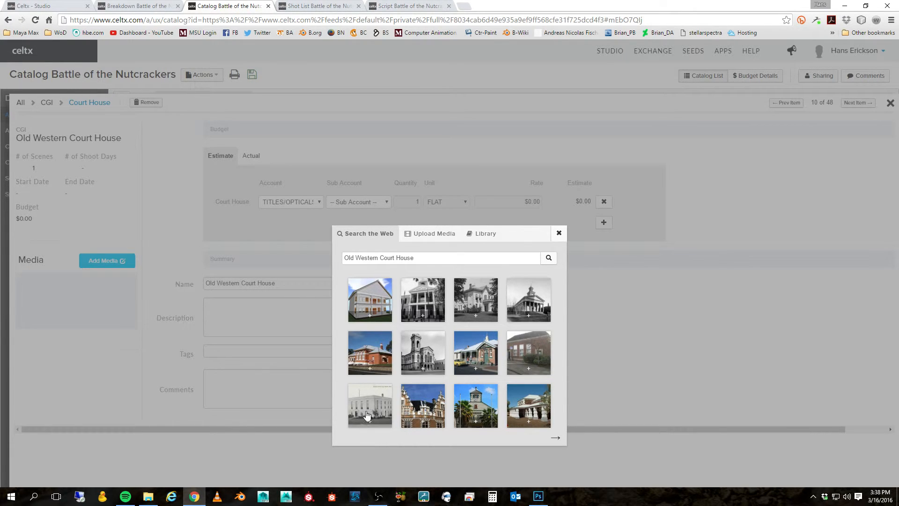
left_click(555, 438)
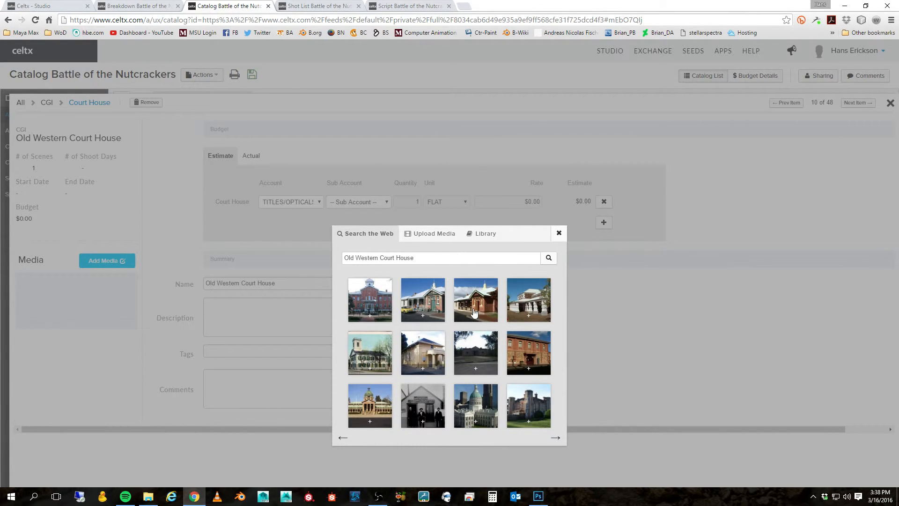
left_click(556, 438)
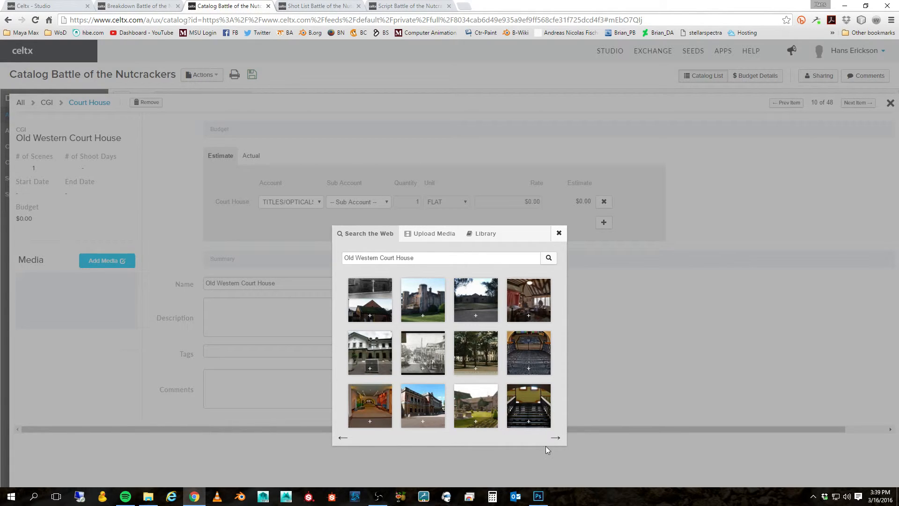
left_click(556, 438)
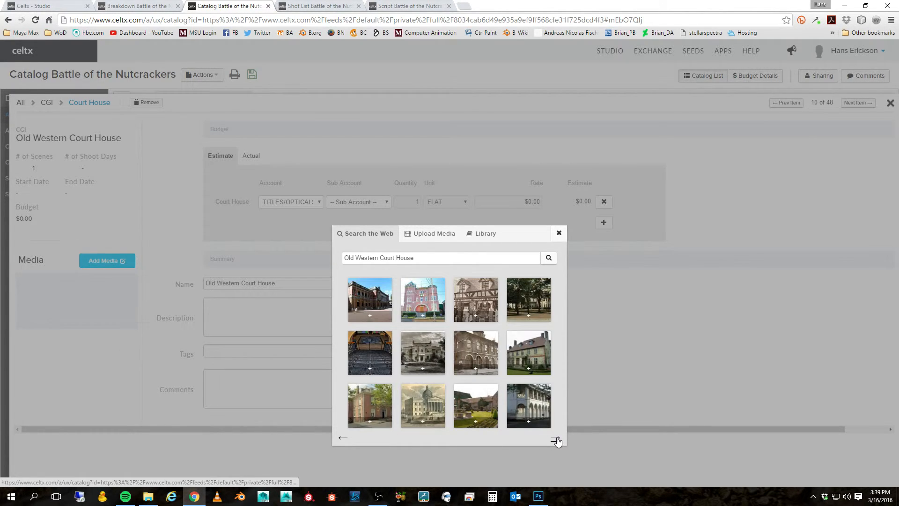
left_click(482, 307)
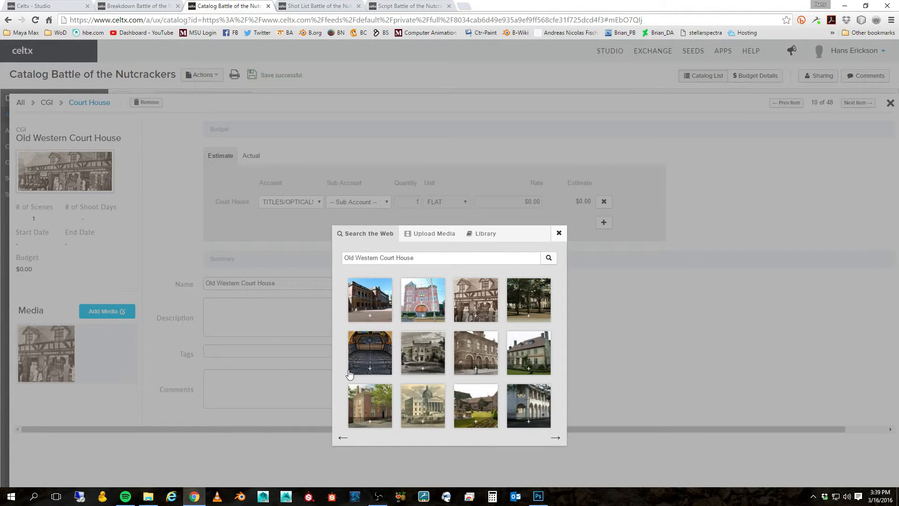
left_click(557, 234)
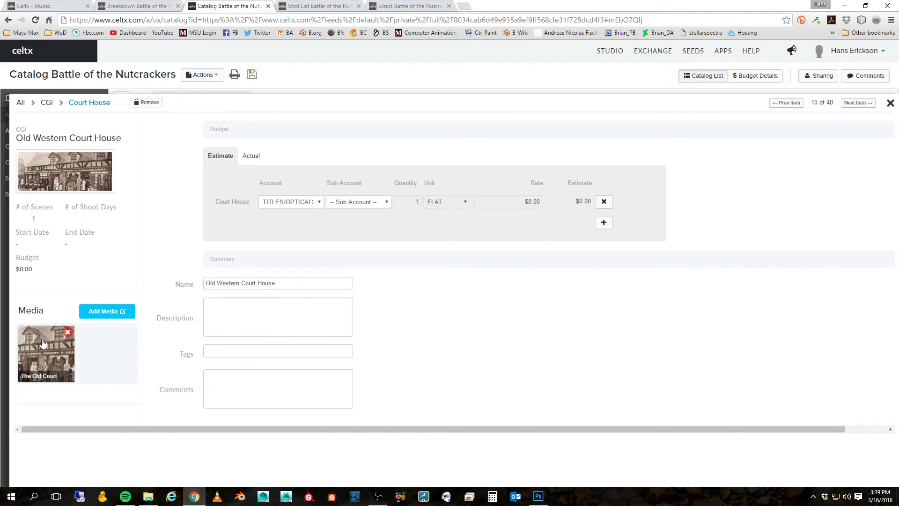
View the attached court house image enlarged and return to the catalog list.
left_click(46, 357)
left_click(47, 358)
left_click(46, 359)
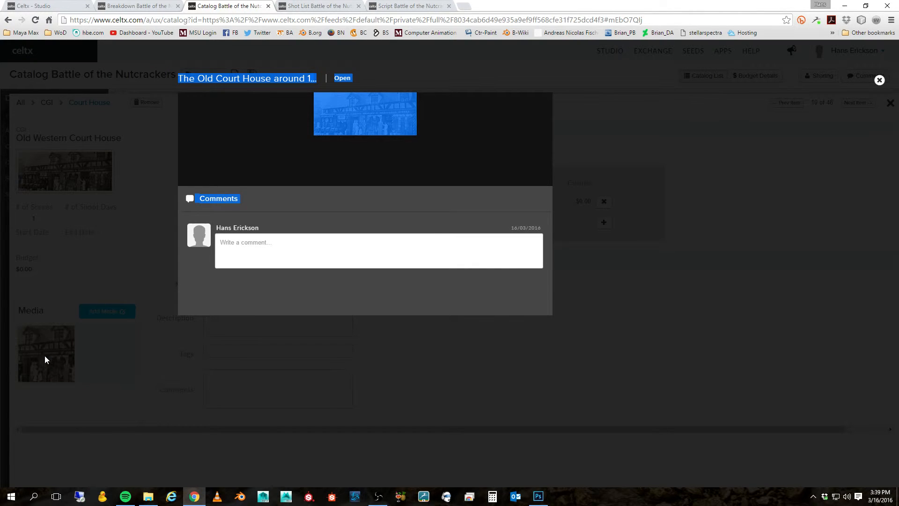
left_click(271, 171)
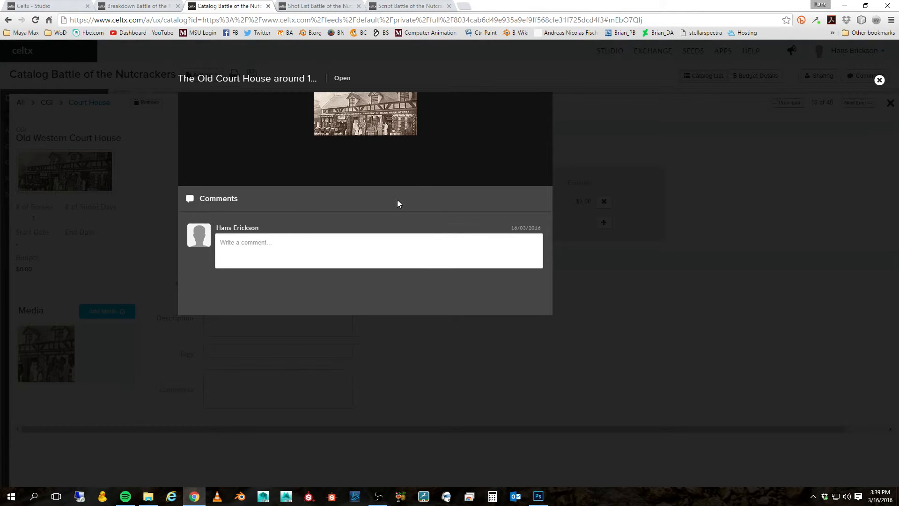
key("Escape")
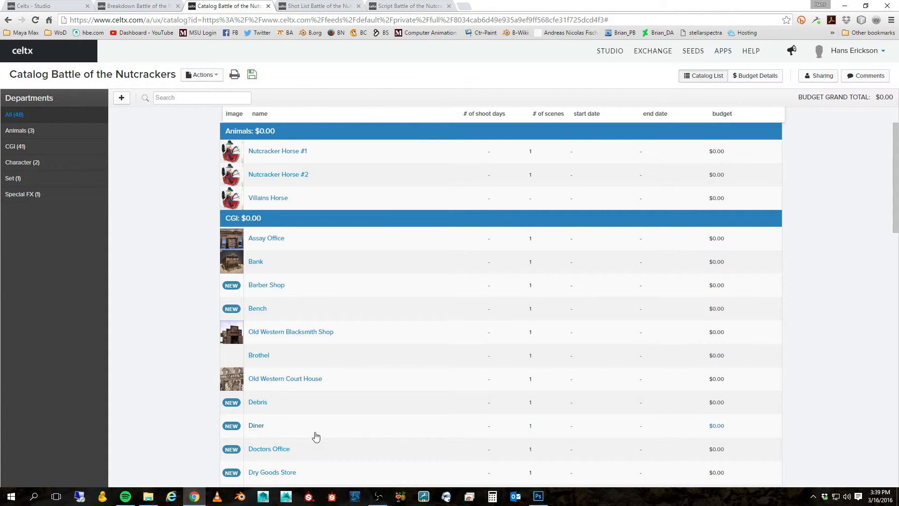
Look through the CGI items in the catalog list to review which ones have reference images.
scroll(315, 427, "down", 3)
scroll(283, 387, "down", 3)
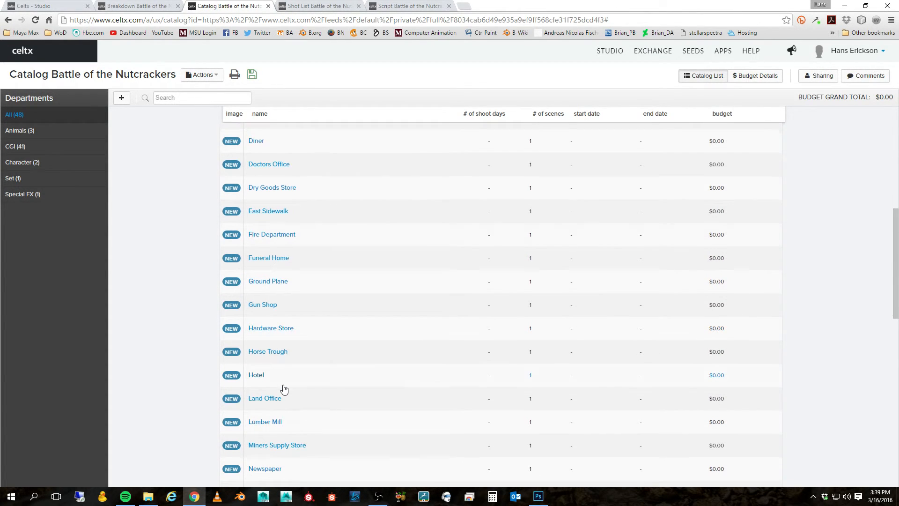
scroll(283, 389, "down", 4)
scroll(284, 389, "down", 8)
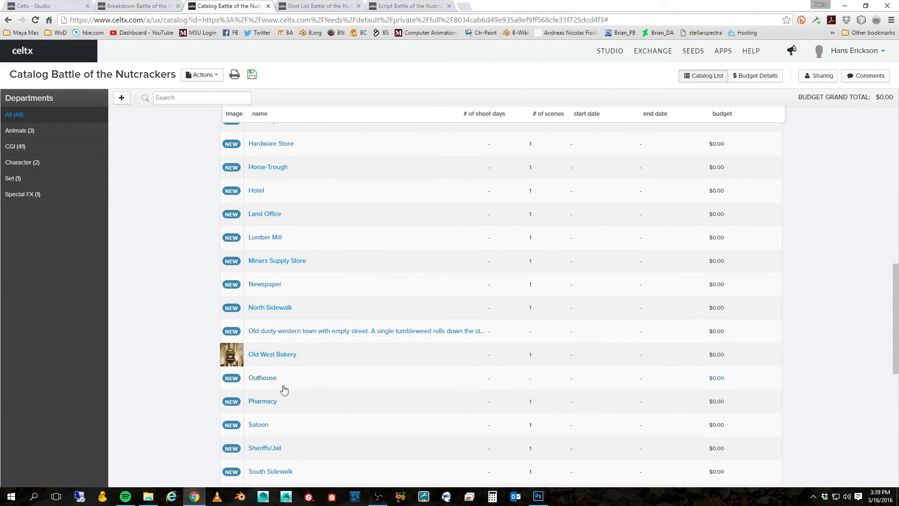
scroll(284, 389, "up", 10)
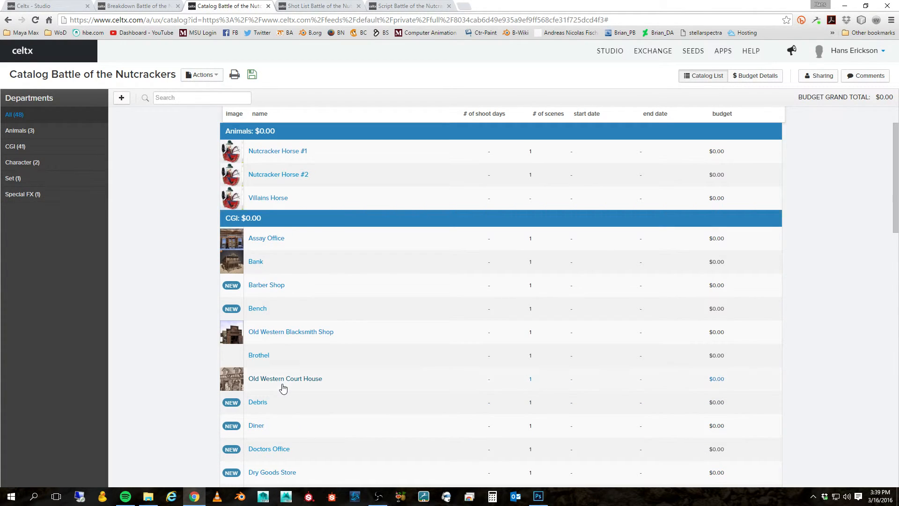
Switch to the Photos app and browse the old western town reference pictures, starting from 1952-Flaming Feather-Last Chance Saloon.png.
key("alt+Tab")
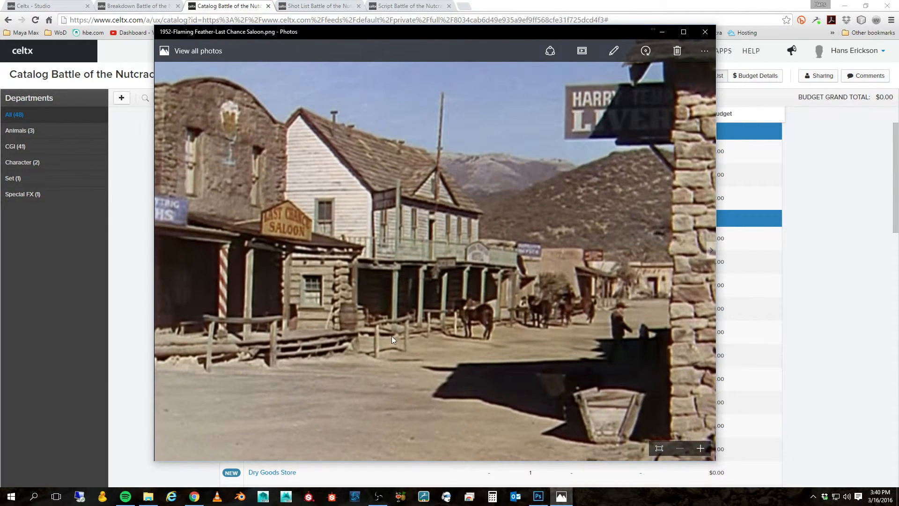
left_click(710, 252)
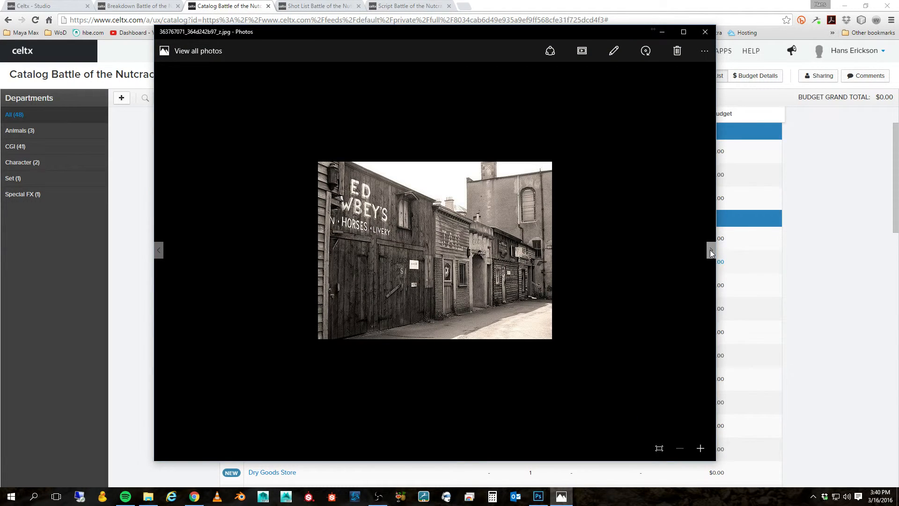
left_click(710, 253)
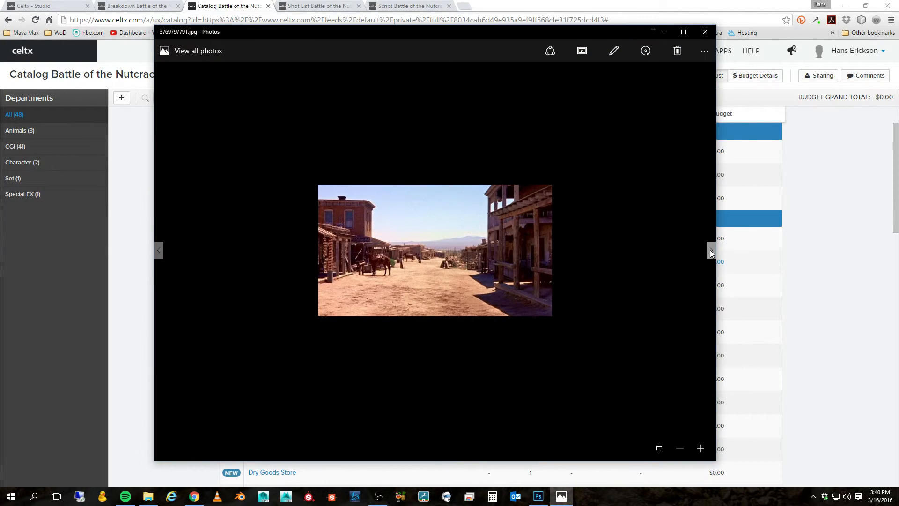
left_click(710, 250)
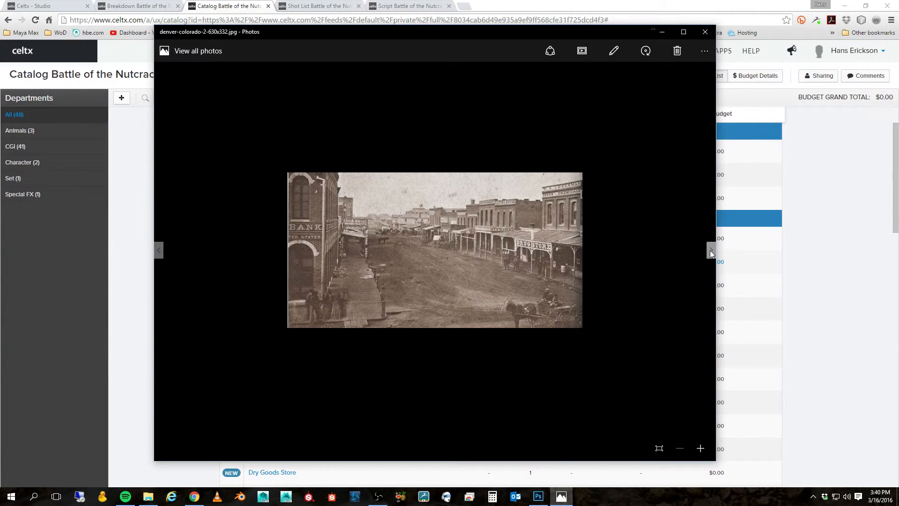
left_click(710, 250)
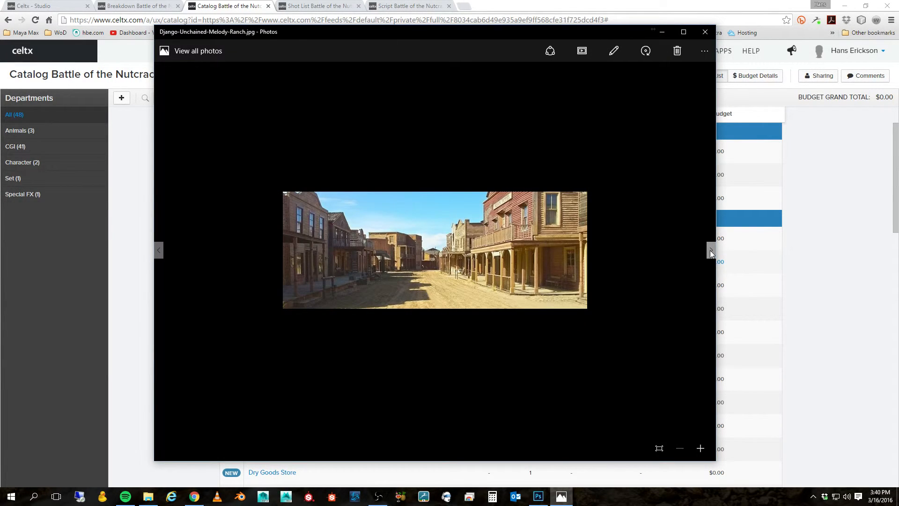